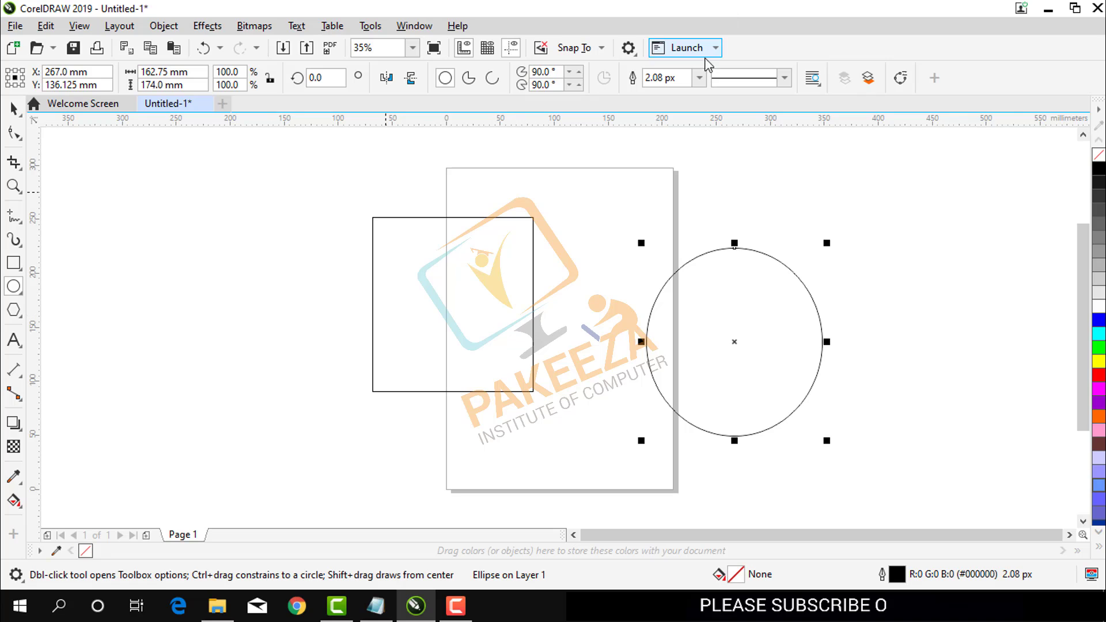
- Set the ellipse's outline width to 4.0 px and fill it with blue
{"action": "left_click", "coordinate": [699, 77]}
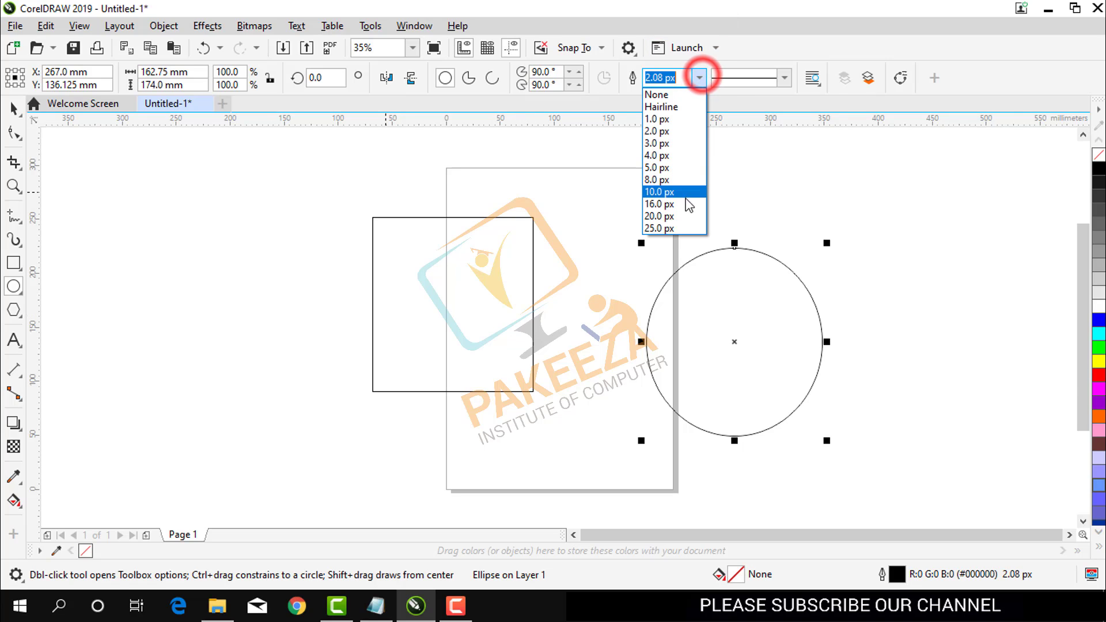
{"action": "left_click", "coordinate": [663, 155]}
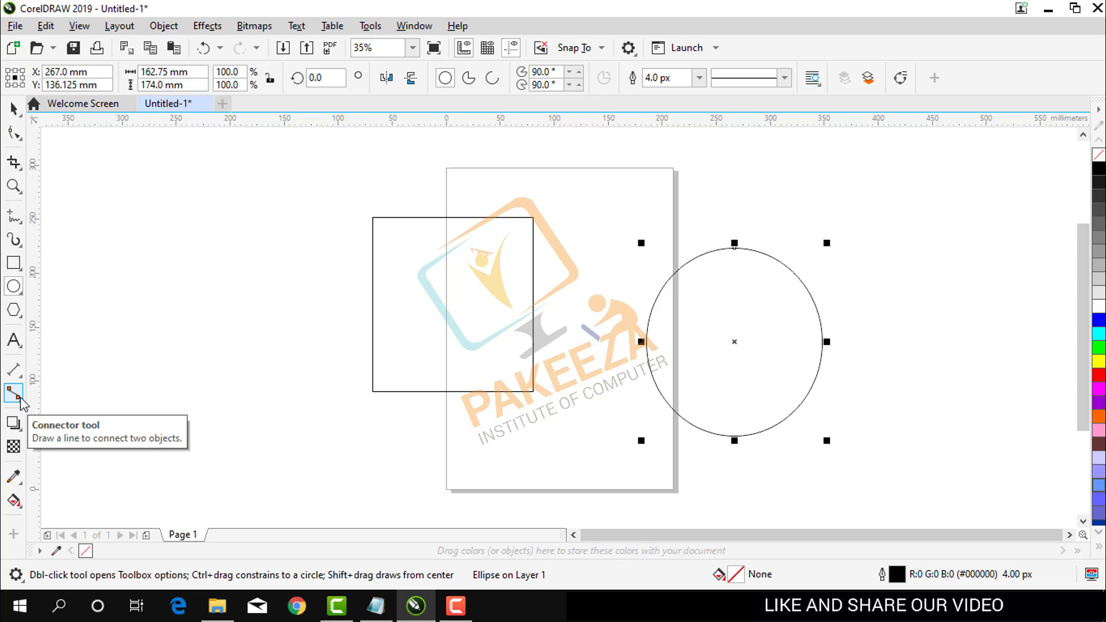
{"action": "left_click", "coordinate": [21, 398]}
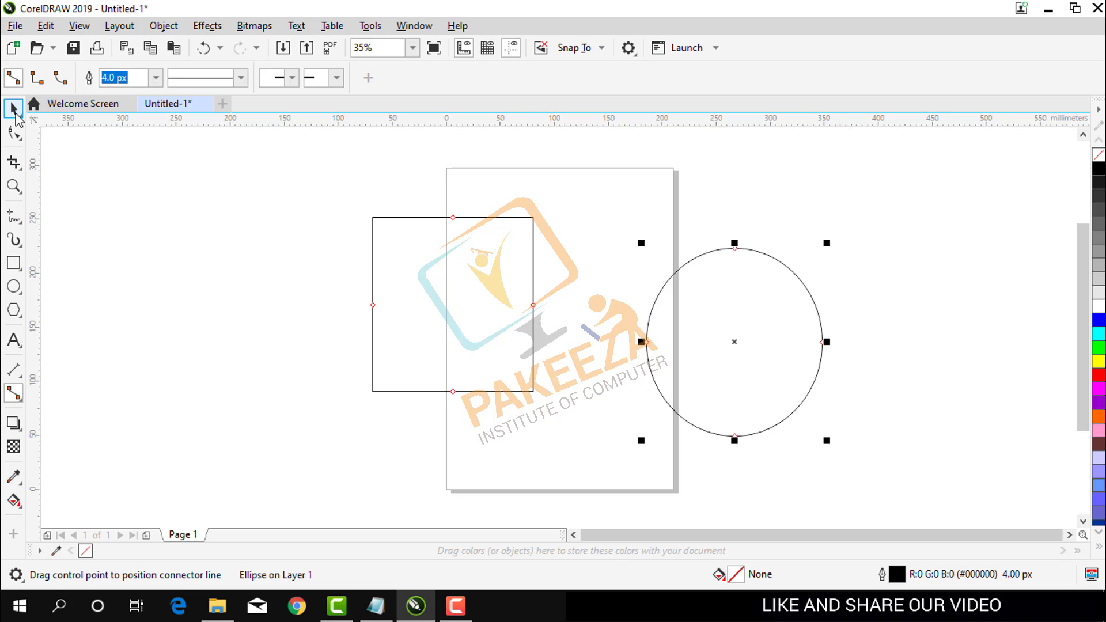
{"action": "key", "text": "space"}
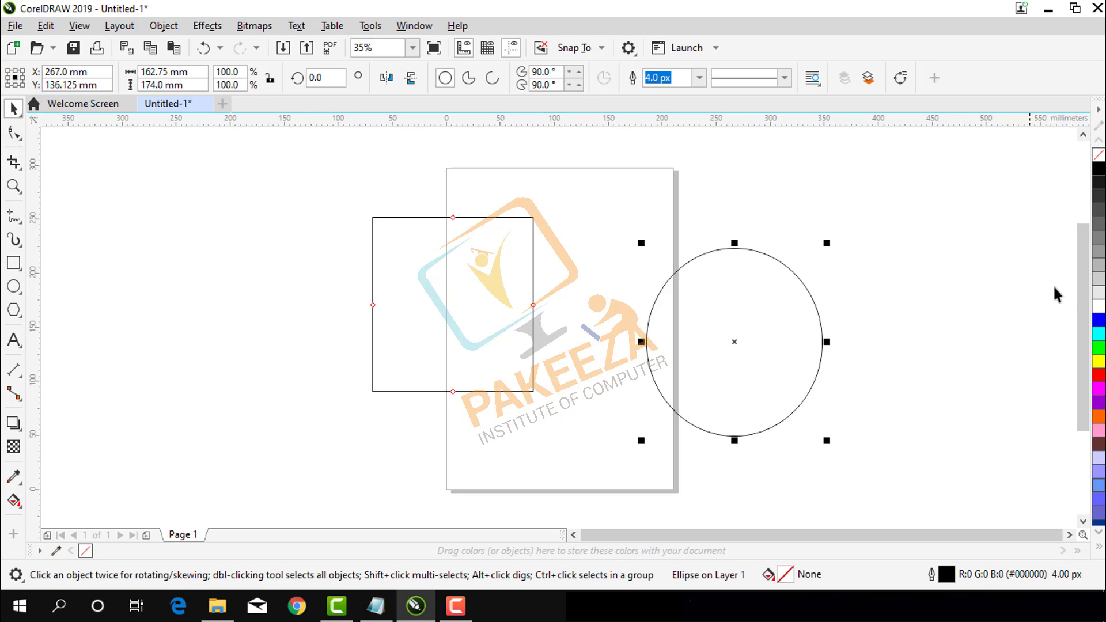
{"action": "left_click", "coordinate": [1099, 318]}
- Fill the rectangle with red and deselect it
{"action": "left_click", "coordinate": [492, 299]}
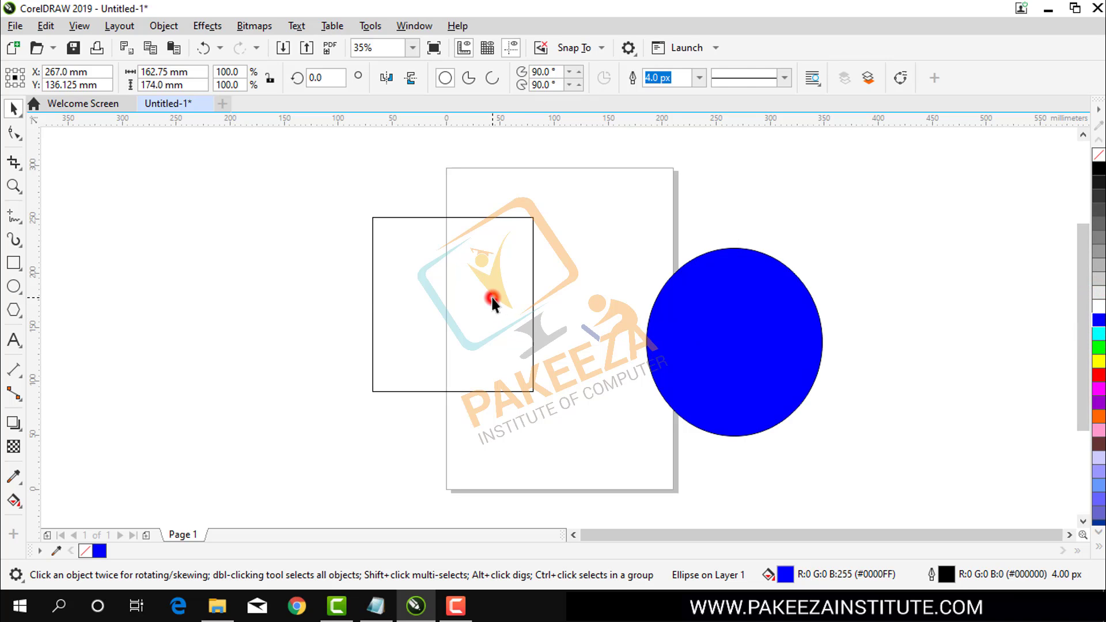
{"action": "left_click", "coordinate": [490, 301]}
{"action": "left_click", "coordinate": [1098, 374]}
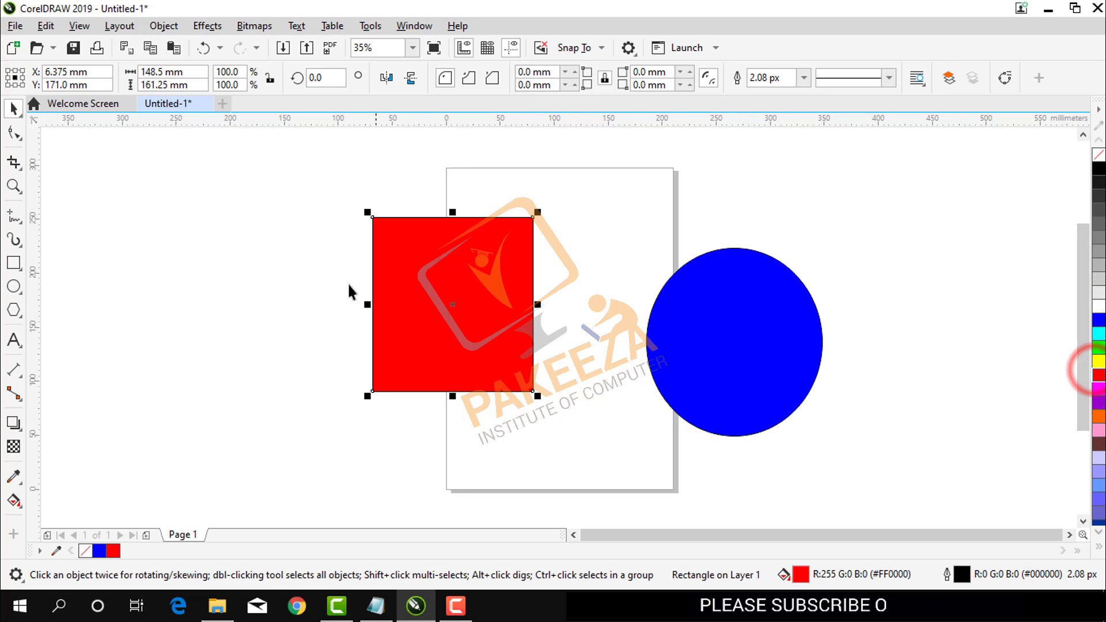
{"action": "left_click", "coordinate": [252, 274]}
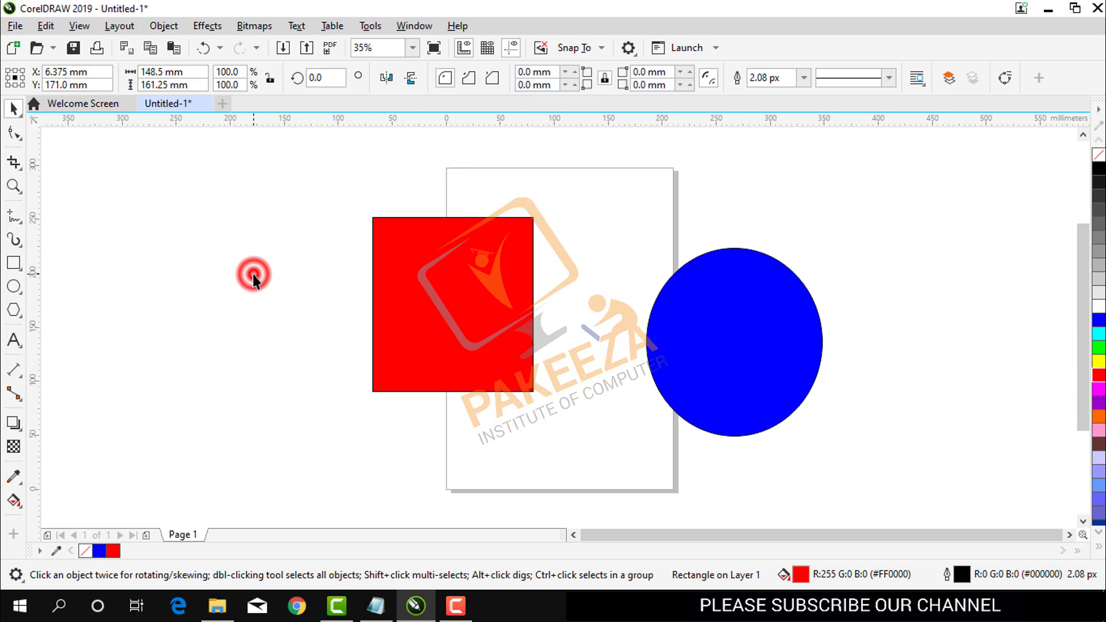
- Draw straight connectors from the rectangle's upper-right corner to the ellipse's top and from its lower-right corner to the ellipse's bottom
{"action": "left_click", "coordinate": [16, 396]}
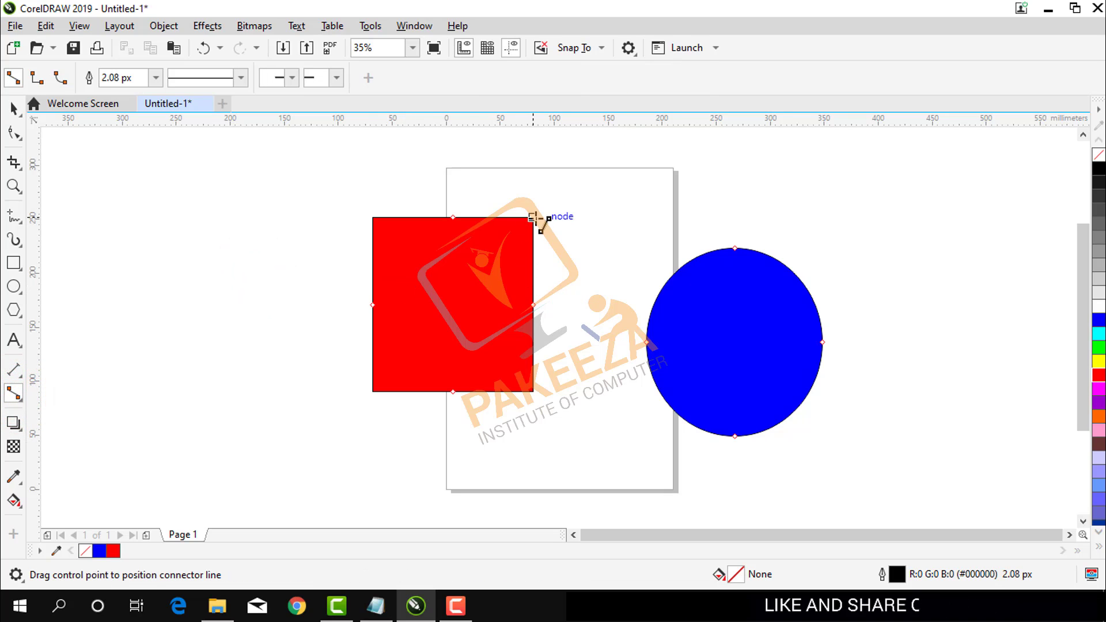
{"action": "left_click_drag", "start_coordinate": [575, 224], "coordinate": [680, 306]}
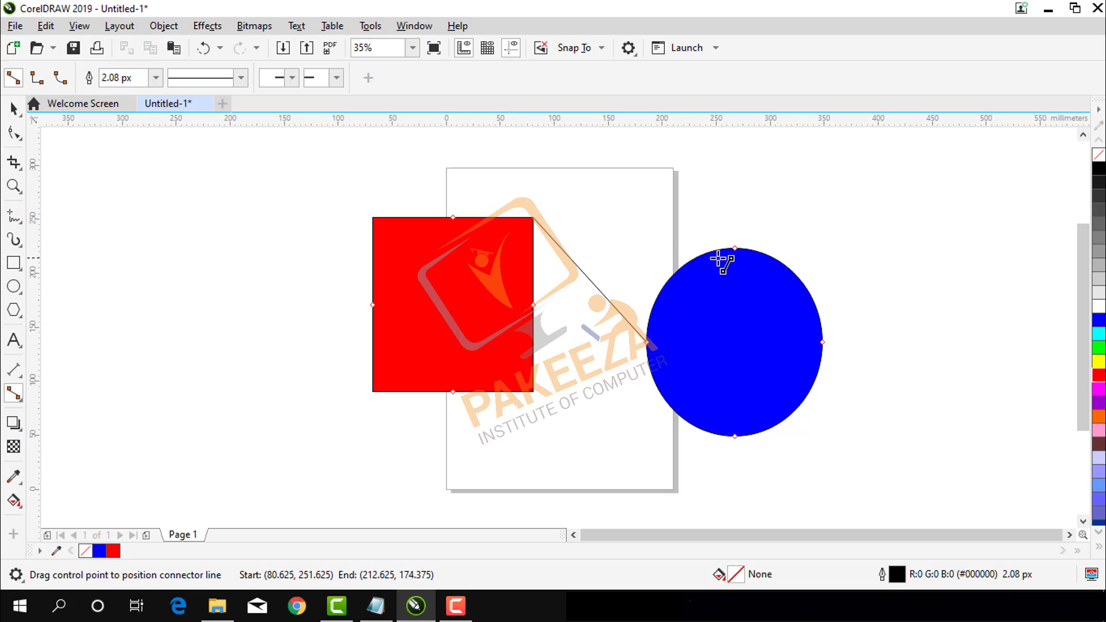
{"action": "left_click_drag", "start_coordinate": [719, 259], "coordinate": [697, 295]}
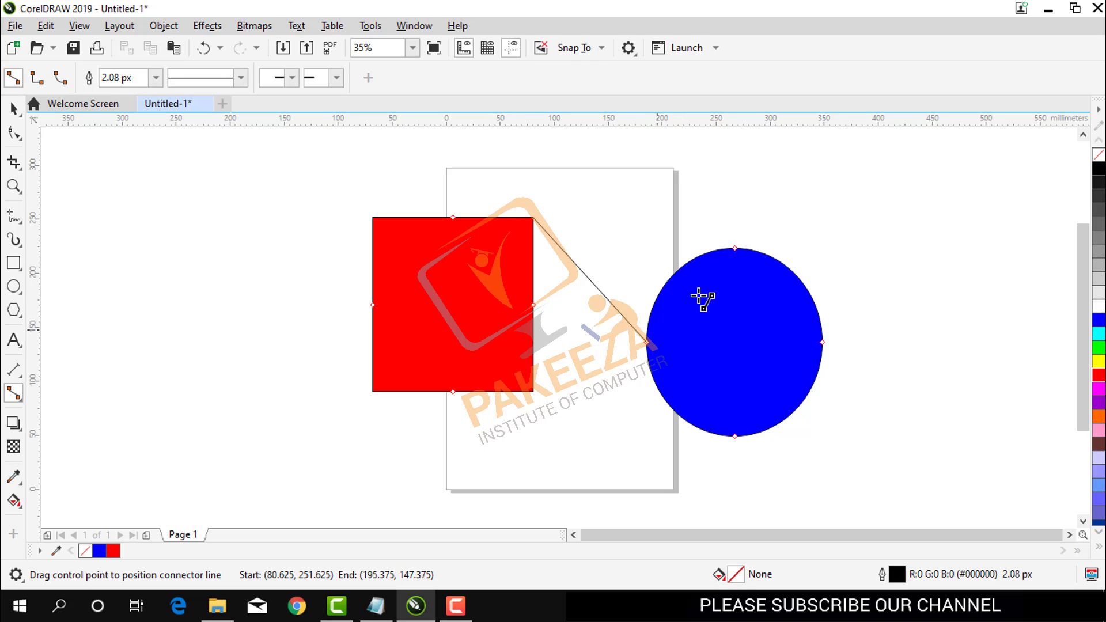
{"action": "left_click_drag", "start_coordinate": [736, 257], "coordinate": [739, 254]}
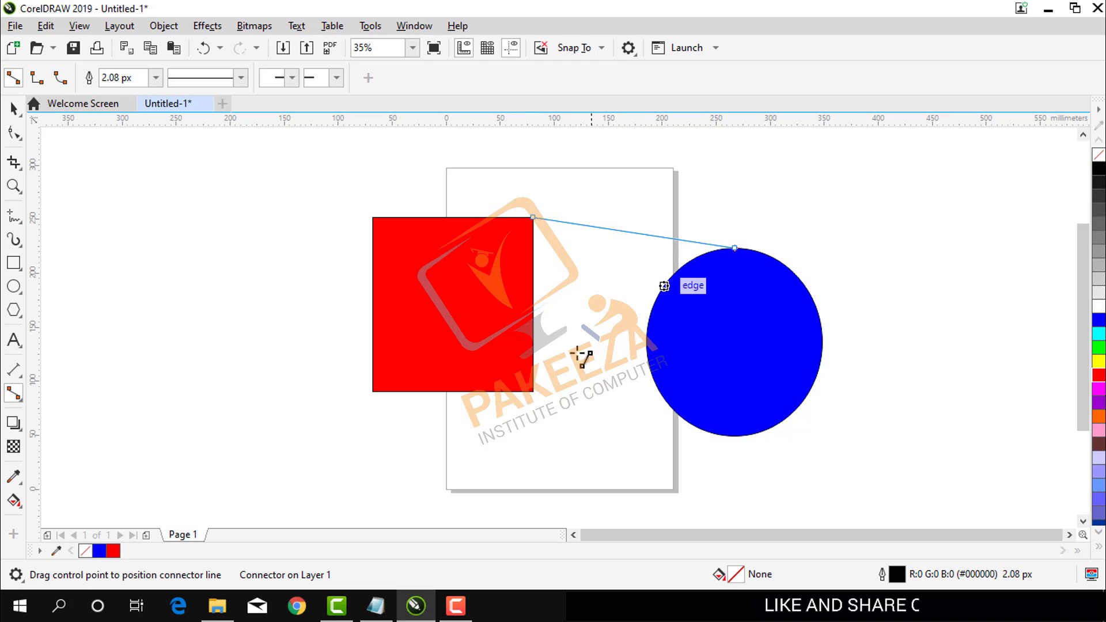
{"action": "left_click_drag", "start_coordinate": [533, 387], "coordinate": [739, 434]}
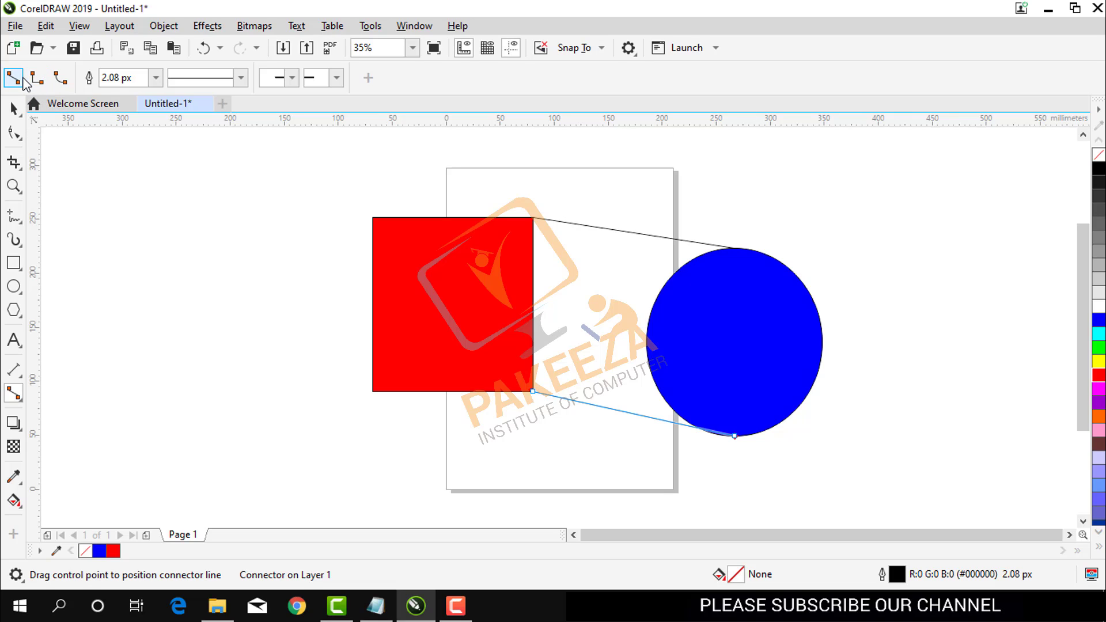
- Draw a right-angle connector from the midpoint of the rectangle's top edge to just above the blue ellipse
{"action": "left_click", "coordinate": [35, 79]}
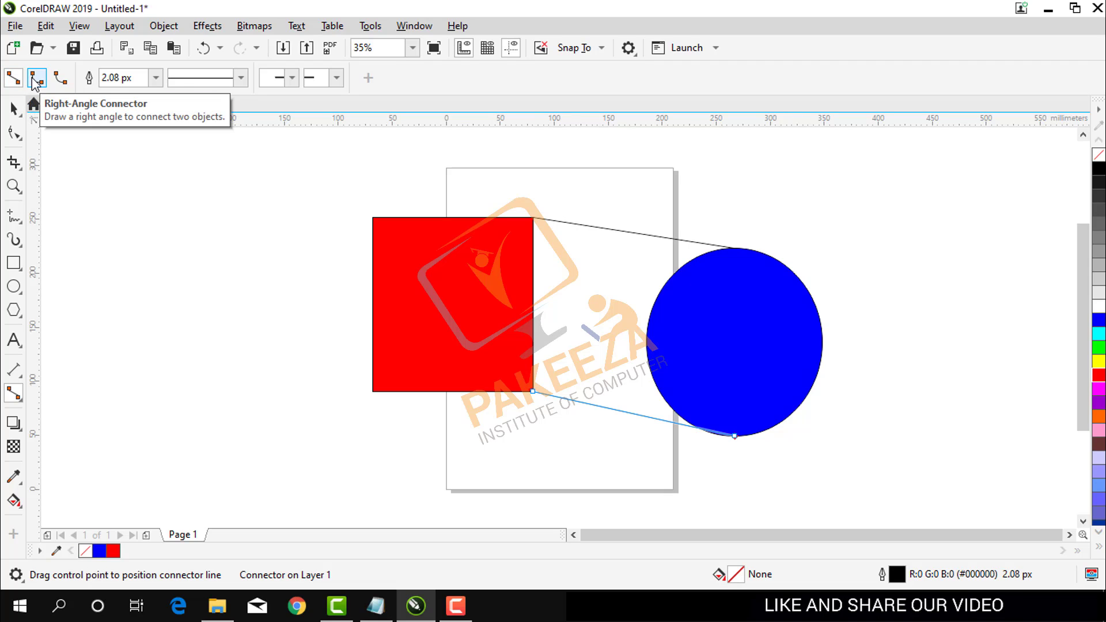
{"action": "left_click", "coordinate": [36, 79]}
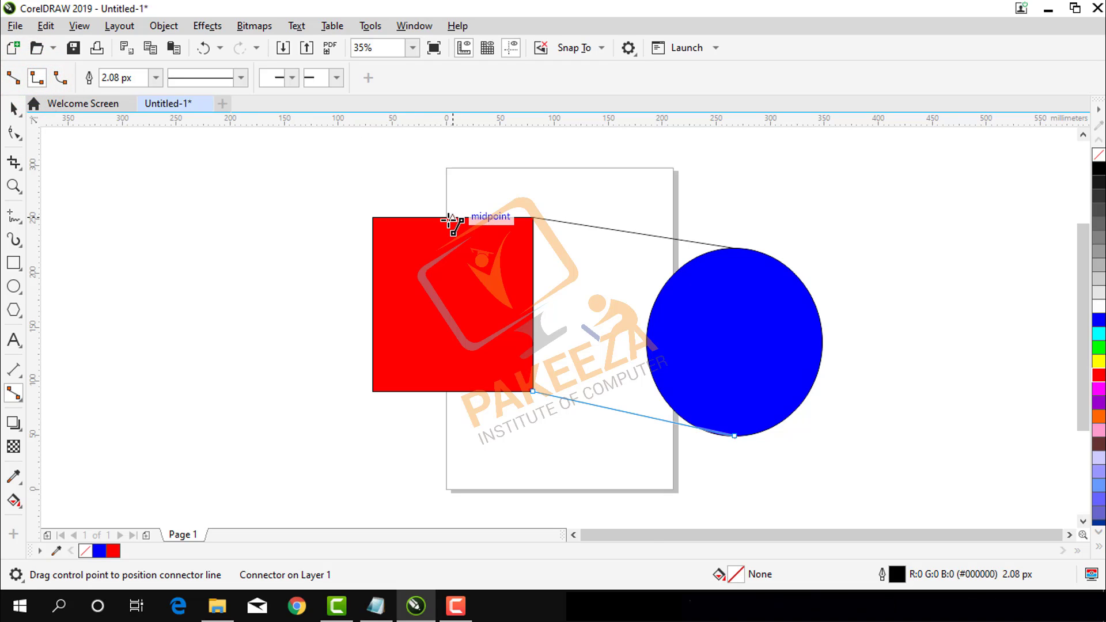
{"action": "left_click_drag", "start_coordinate": [453, 218], "coordinate": [756, 241]}
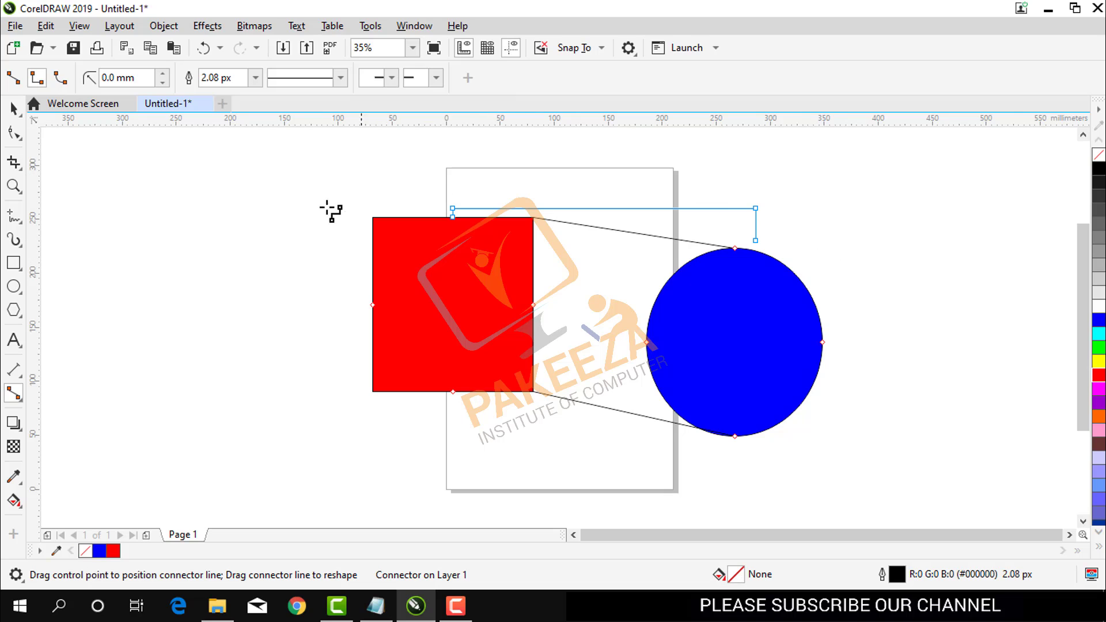
- Draw a rounded right-angle connector from the rectangle's right midpoint to the ellipse's left side and set its outline width to 10.0 px
{"action": "left_click", "coordinate": [61, 78]}
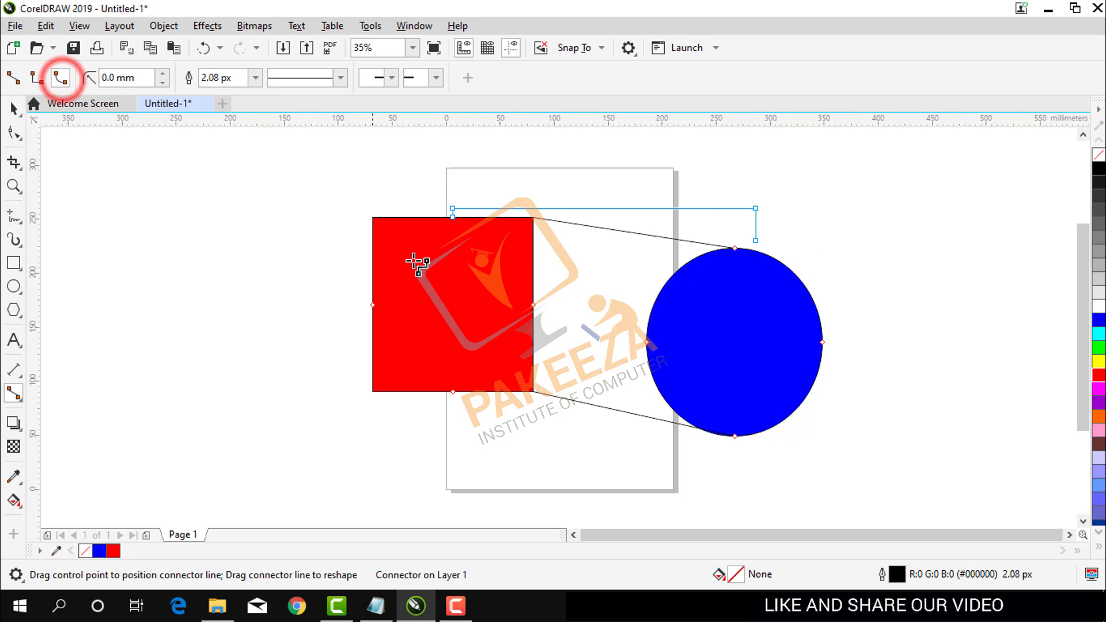
{"action": "left_click_drag", "start_coordinate": [535, 305], "coordinate": [671, 389]}
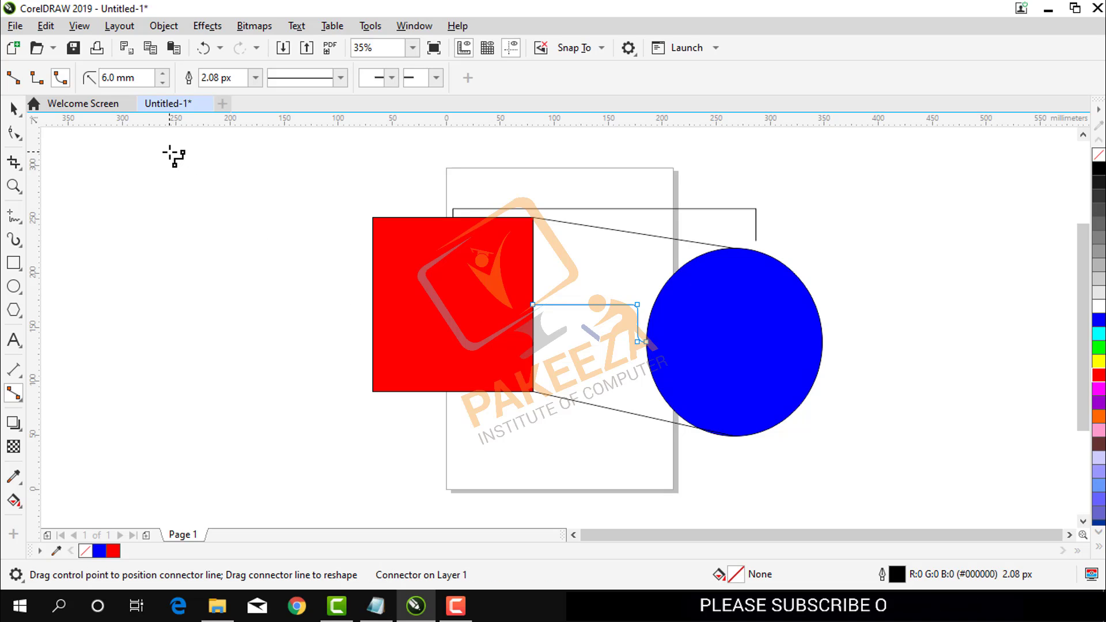
{"action": "left_click", "coordinate": [257, 80]}
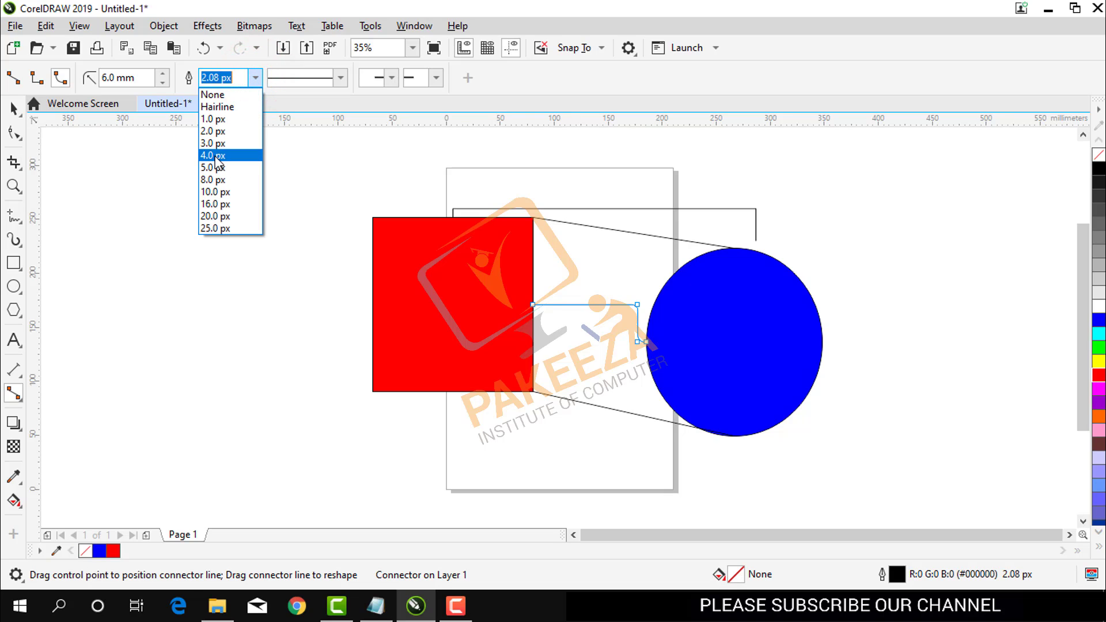
{"action": "left_click", "coordinate": [215, 160]}
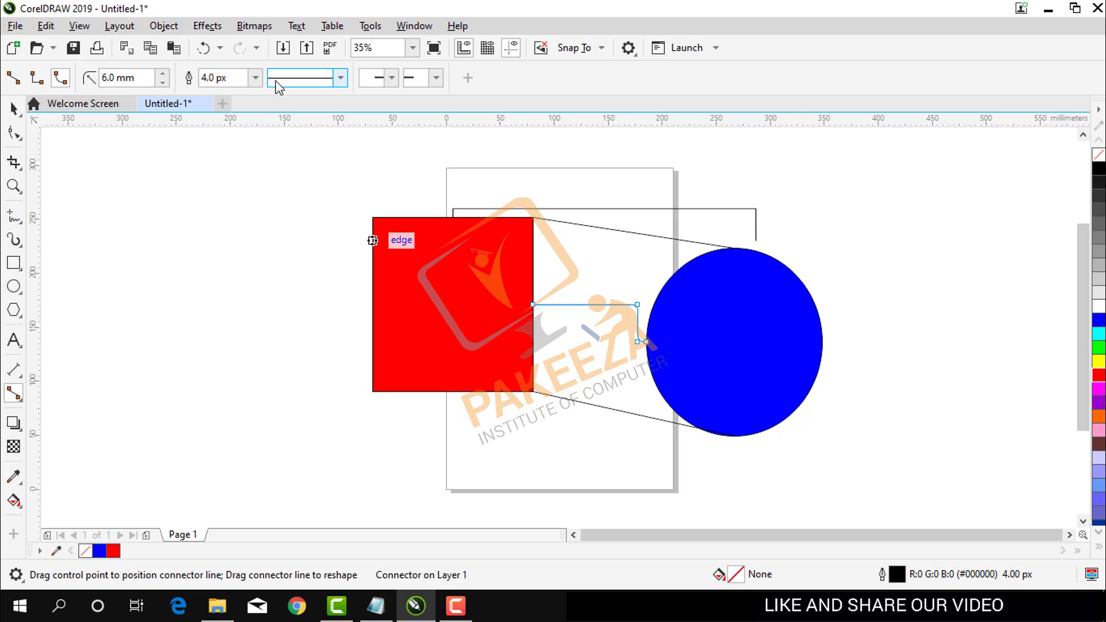
{"action": "left_click", "coordinate": [255, 79]}
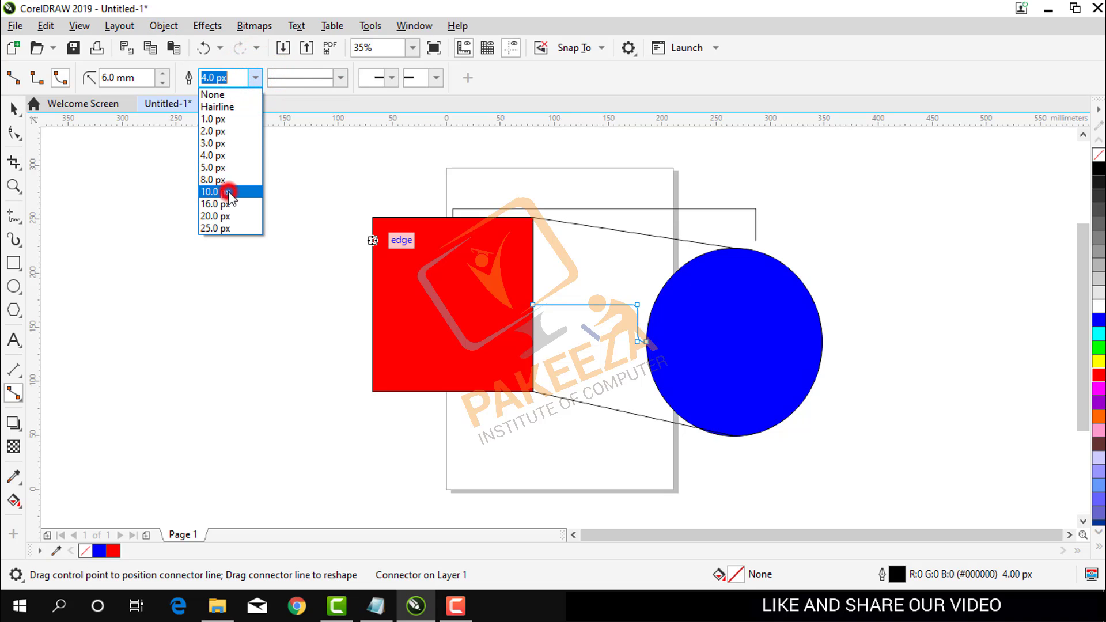
{"action": "left_click", "coordinate": [228, 192]}
- Draw two rounded connectors from the left part of the rectangle's top edge to the ellipse, setting the first one's corner radius to 20 mm
{"action": "mouse_move", "coordinate": [401, 216]}
{"action": "left_mouse_down"}
{"action": "mouse_move", "coordinate": [711, 178]}
{"action": "mouse_move", "coordinate": [643, 152]}
{"action": "mouse_move", "coordinate": [592, 151]}
{"action": "mouse_move", "coordinate": [348, 224]}
{"action": "mouse_move", "coordinate": [309, 320]}
{"action": "mouse_move", "coordinate": [361, 443]}
{"action": "mouse_move", "coordinate": [669, 368]}
{"action": "mouse_move", "coordinate": [785, 319]}
{"action": "left_mouse_up"}
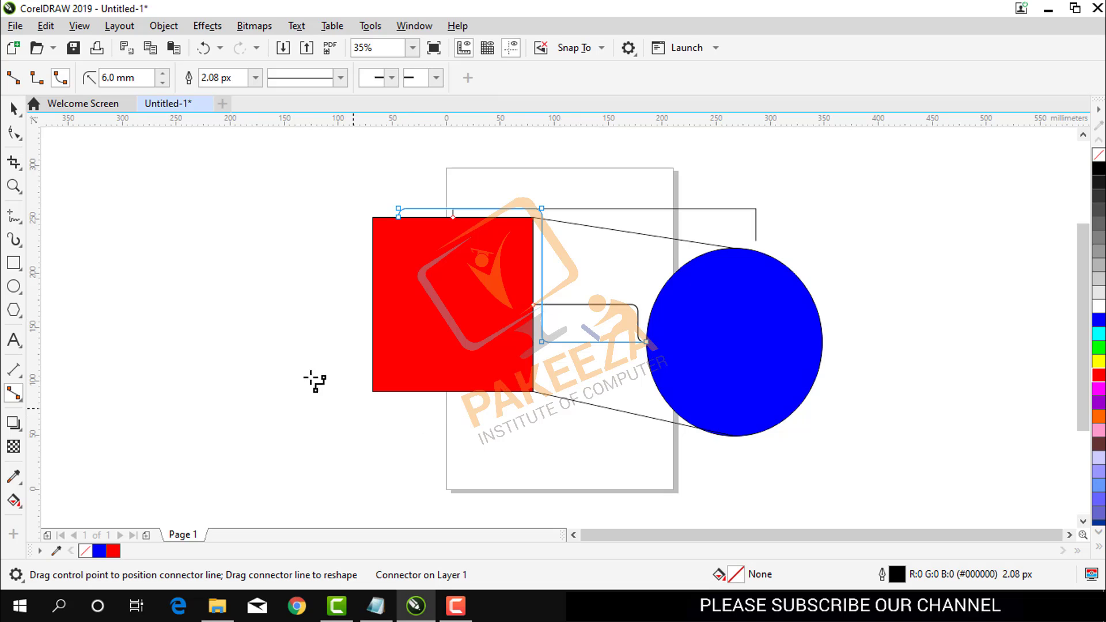
{"action": "left_click", "coordinate": [163, 75]}
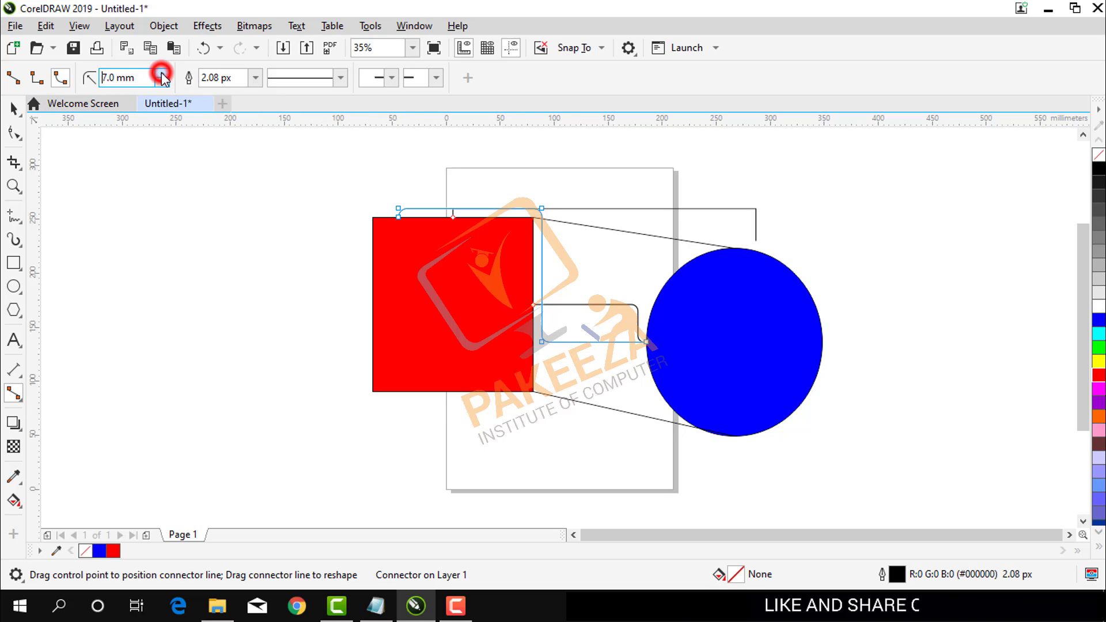
{"action": "left_click", "coordinate": [163, 75]}
{"action": "left_click", "coordinate": [162, 78]}
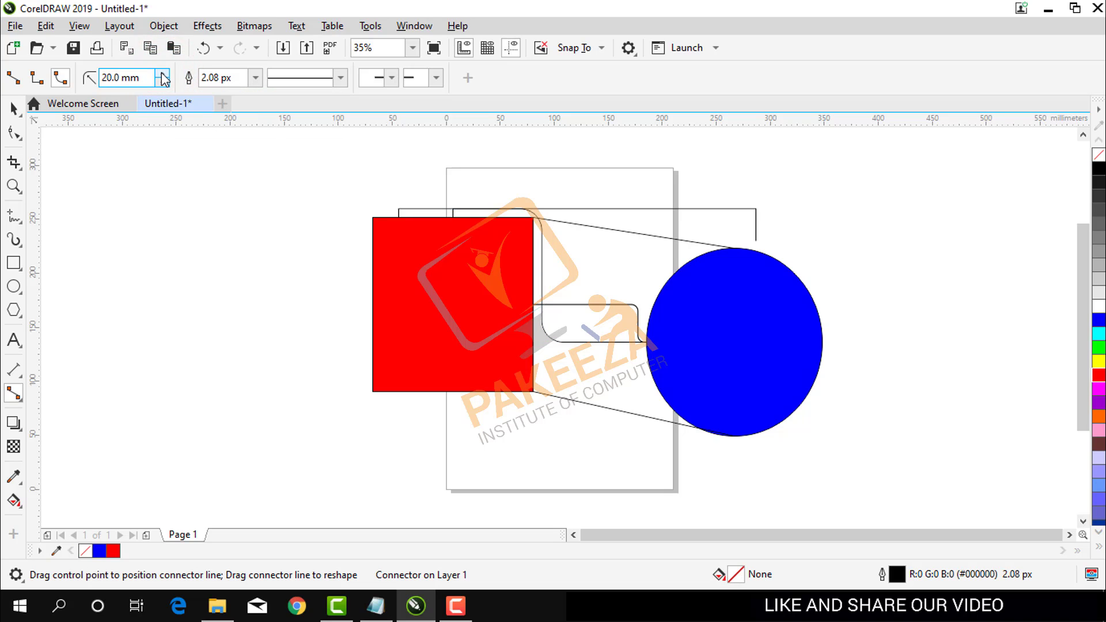
{"action": "left_click_drag", "start_coordinate": [376, 217], "coordinate": [710, 253]}
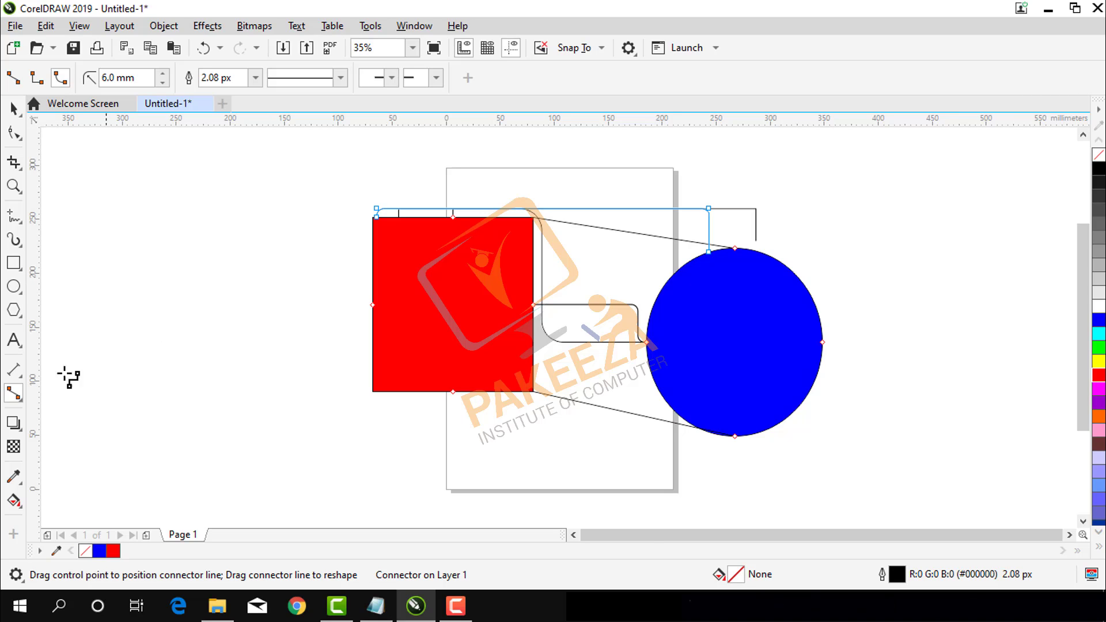
- With the Anchor Editing tool, target the red rectangle and select its connector anchors
{"action": "left_click", "coordinate": [19, 399]}
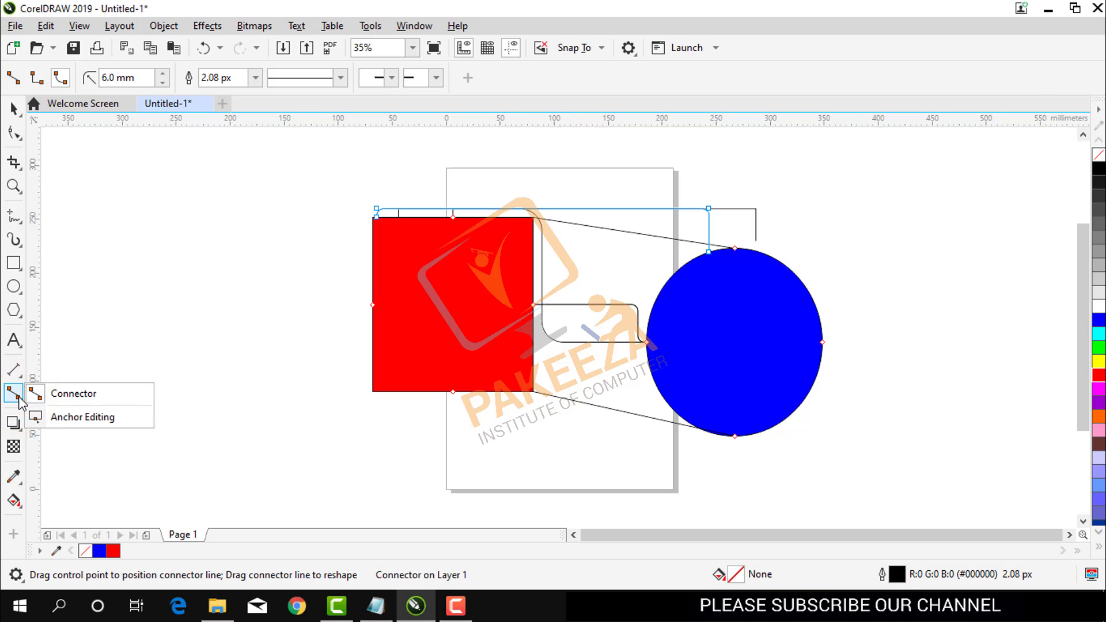
{"action": "left_click", "coordinate": [58, 423]}
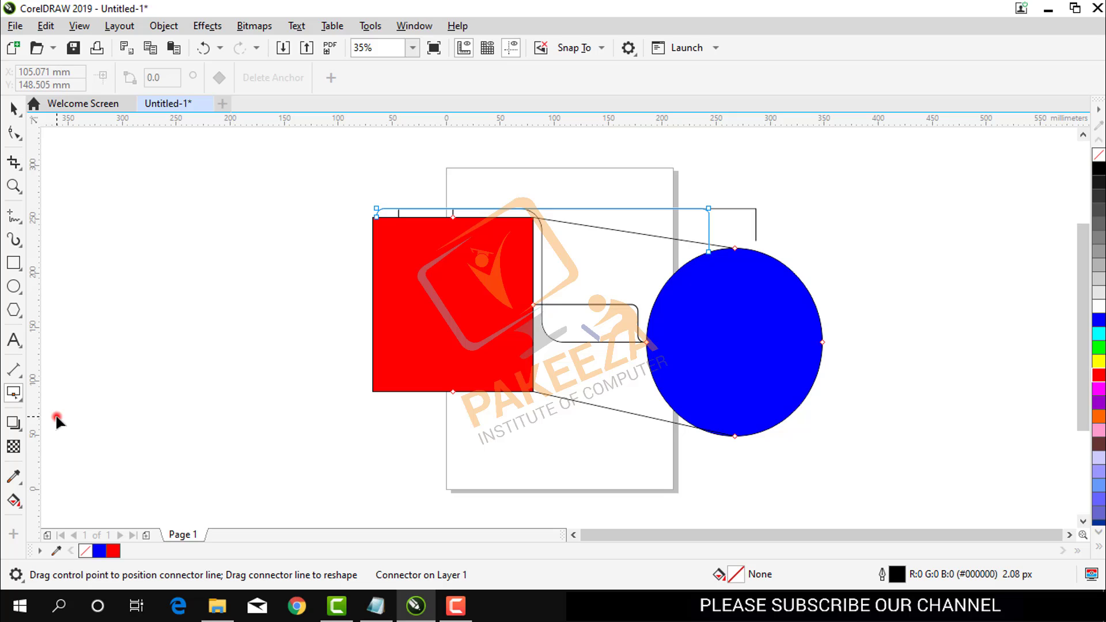
{"action": "left_click", "coordinate": [14, 395]}
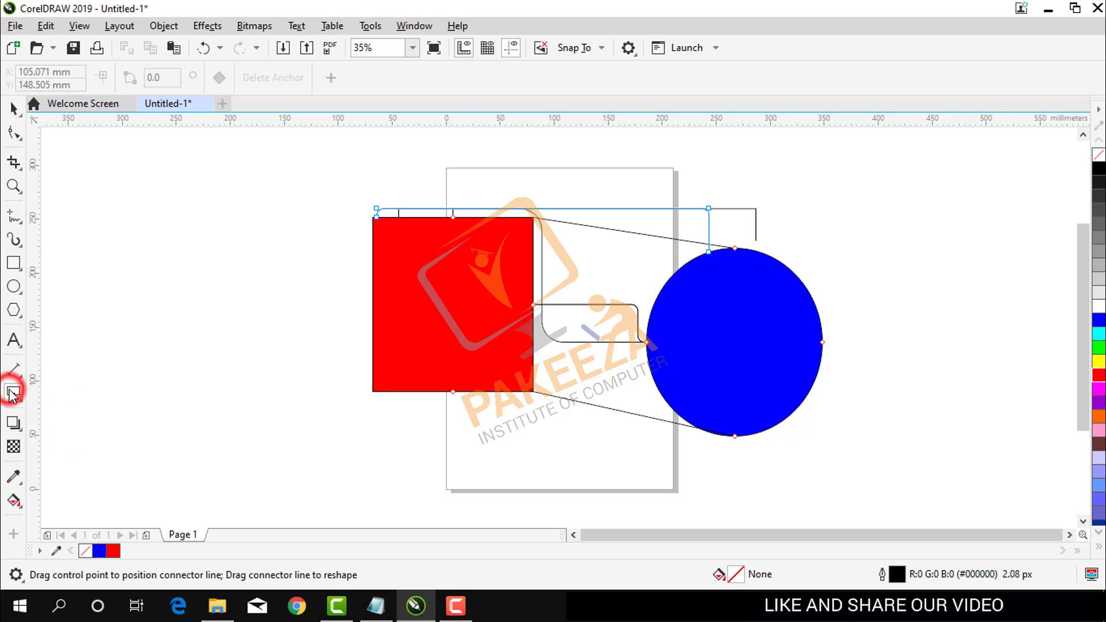
{"action": "left_click", "coordinate": [470, 283]}
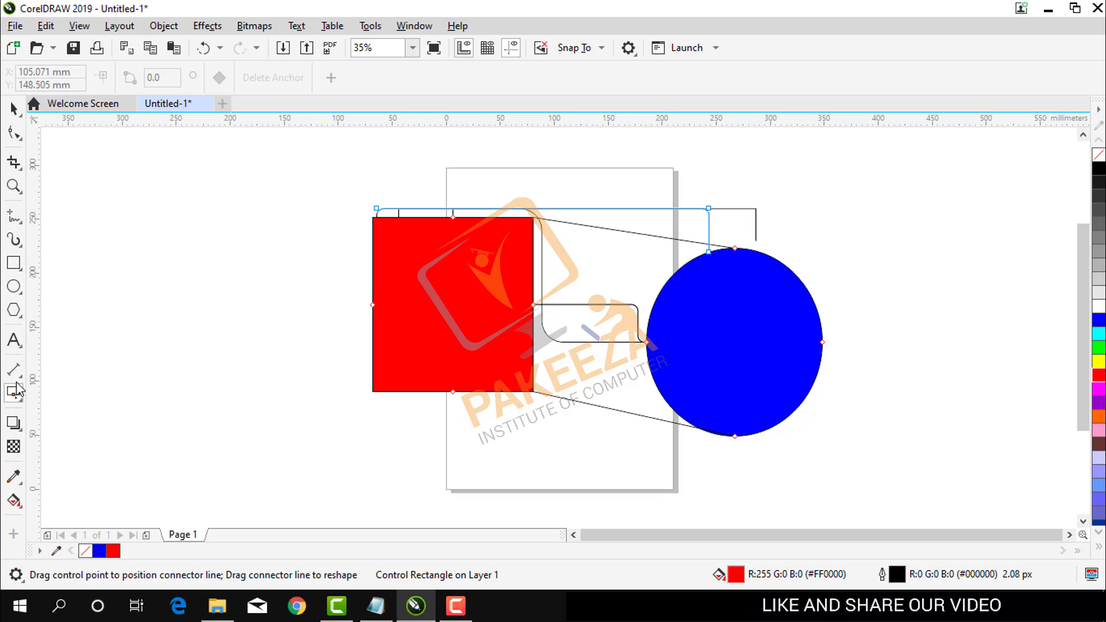
{"action": "right_click", "coordinate": [432, 286]}
{"action": "left_click", "coordinate": [263, 294]}
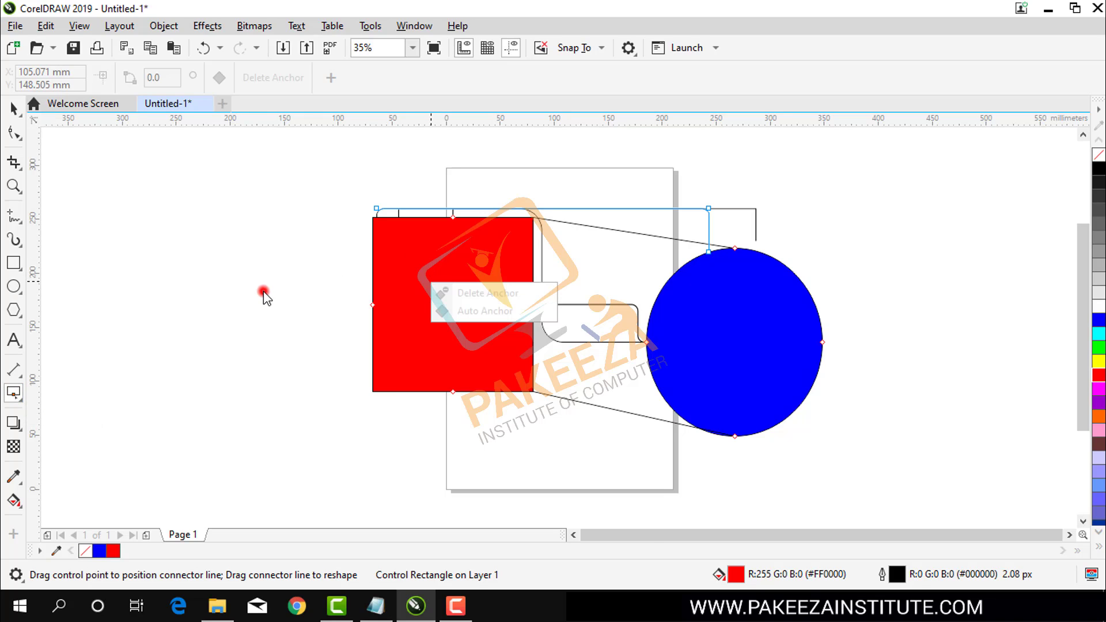
{"action": "left_click_drag", "start_coordinate": [282, 188], "coordinate": [841, 478]}
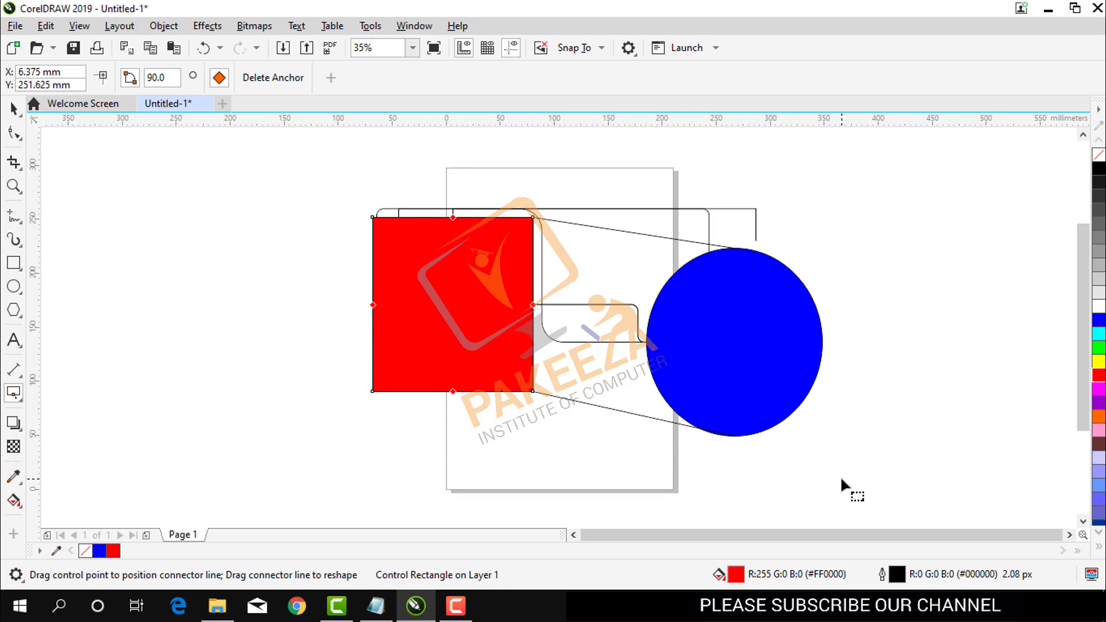